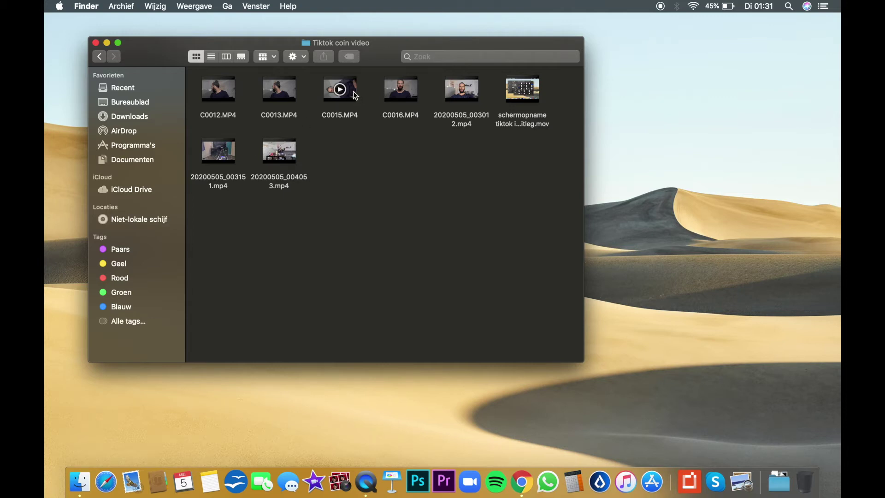
# Switch to iMovie and move the Tiktok coin video folder window over it
pyautogui.moveTo(355, 95)
pyautogui.mouseDown()
pyautogui.moveTo(343, 100)
pyautogui.moveTo(285, 406)
pyautogui.moveTo(305, 482)
pyautogui.moveTo(323, 490)
pyautogui.moveTo(411, 140)
pyautogui.moveTo(352, 94)
pyautogui.mouseUp()
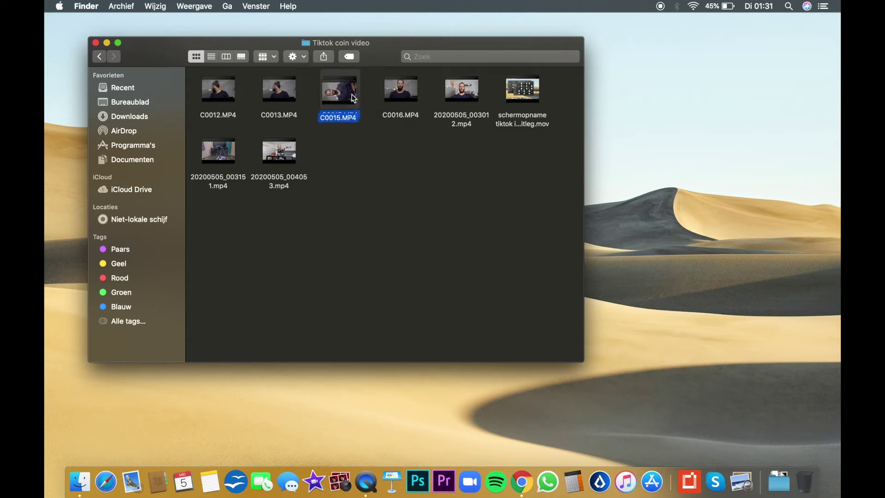
pyautogui.click(353, 144)
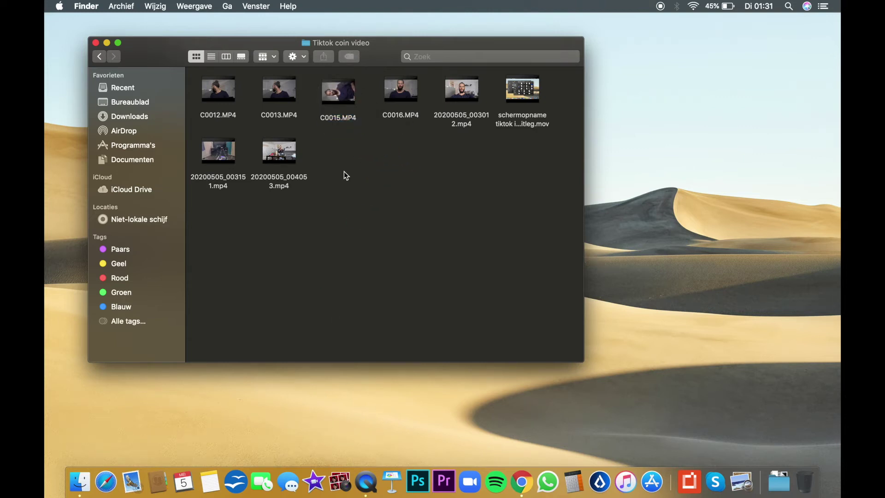
pyautogui.click(321, 483)
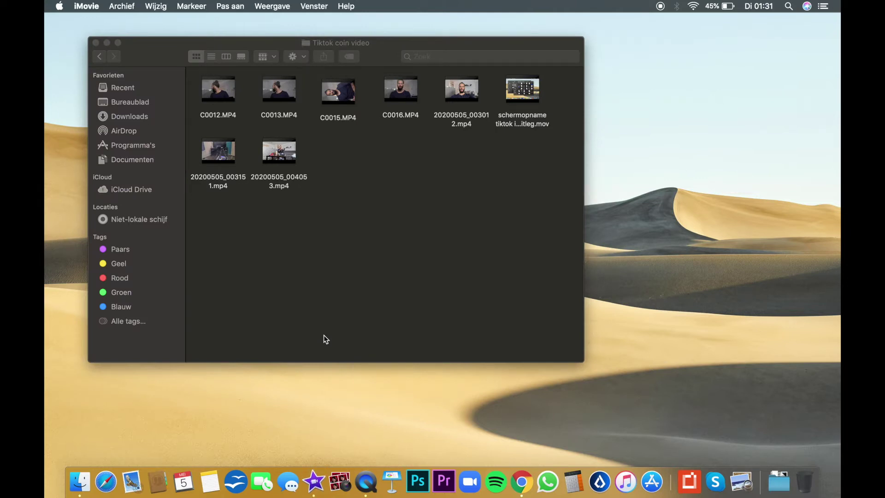
pyautogui.hotkey('ctrl', 'Up')
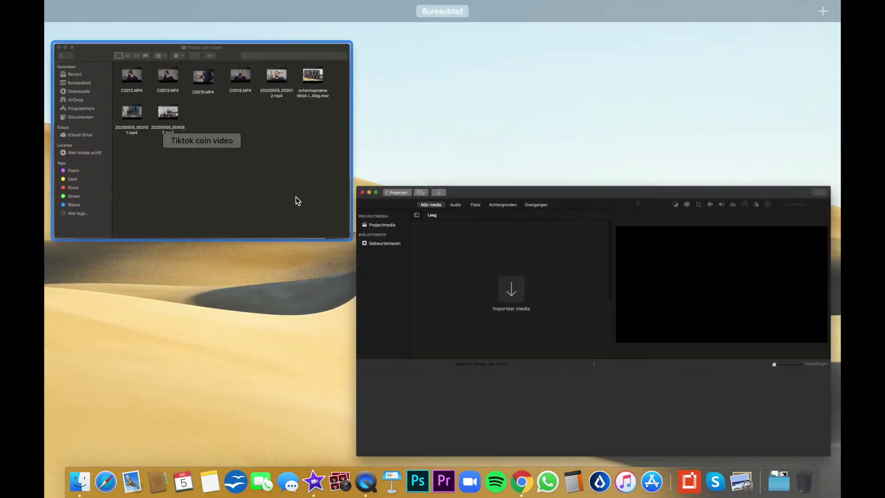
pyautogui.click(297, 201)
pyautogui.moveTo(380, 48); pyautogui.dragTo(460, 79)
# Return to the project overview and create a new Film project
pyautogui.click(112, 26)
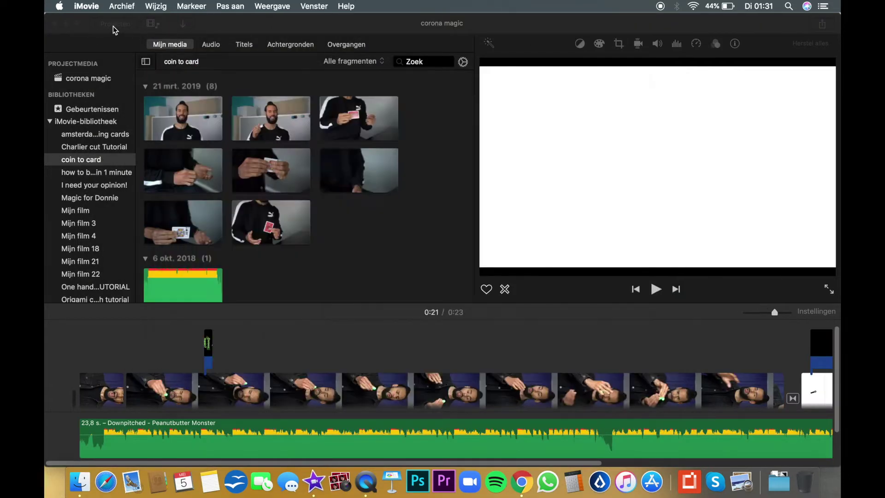
pyautogui.click(113, 26)
pyautogui.click(165, 160)
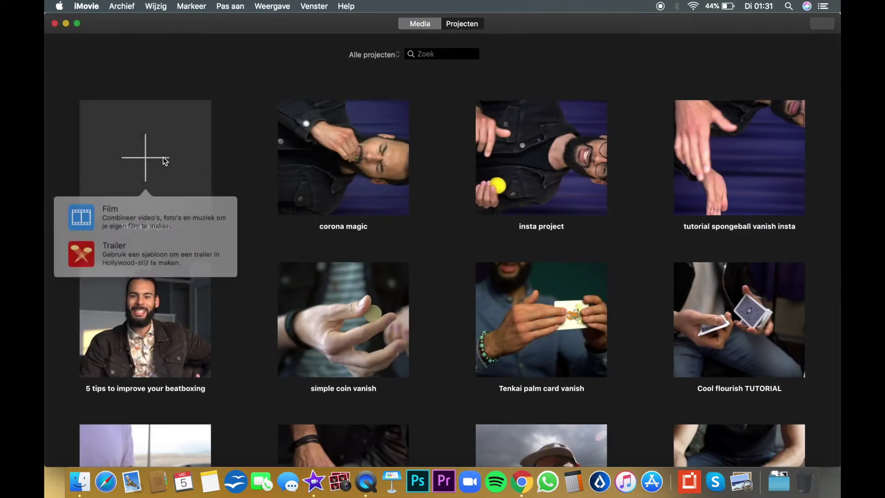
pyautogui.click(158, 214)
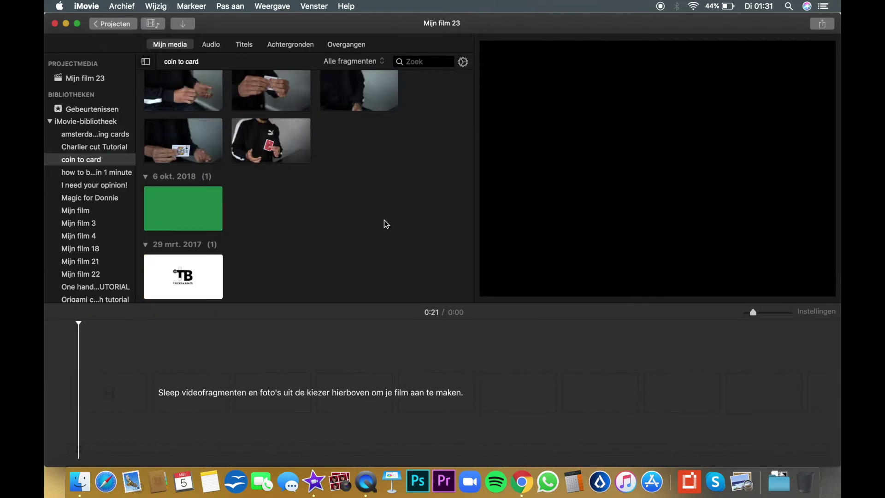
# Add C0015.MP4 from the Tiktok coin video folder to the empty timeline and minimize the folder window
pyautogui.hotkey('ctrl', 'Up')
pyautogui.click(292, 181)
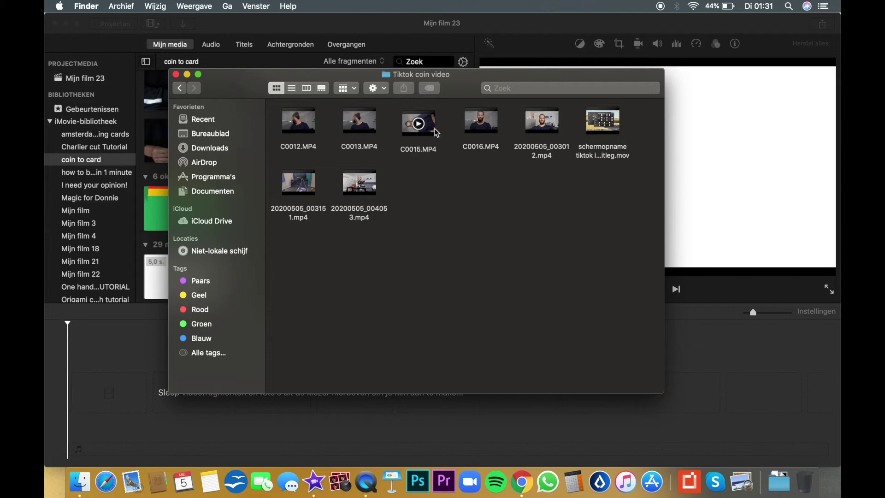
pyautogui.moveTo(436, 132); pyautogui.dragTo(113, 408)
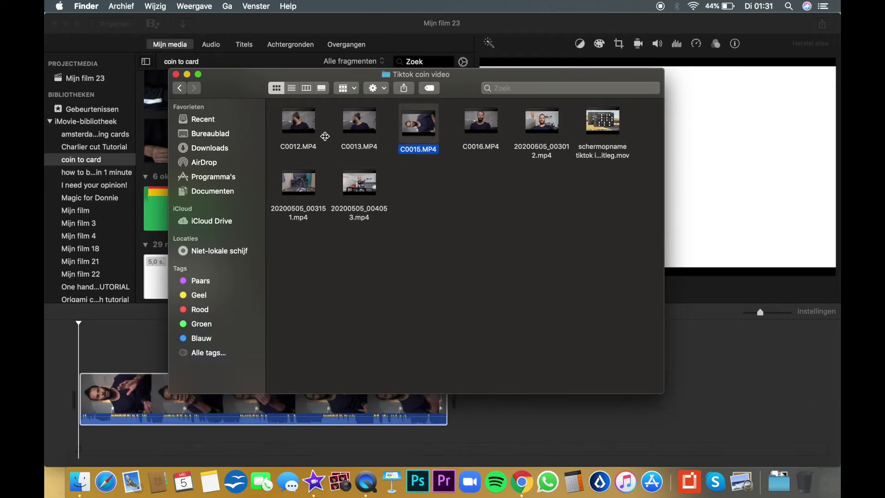
pyautogui.click(186, 75)
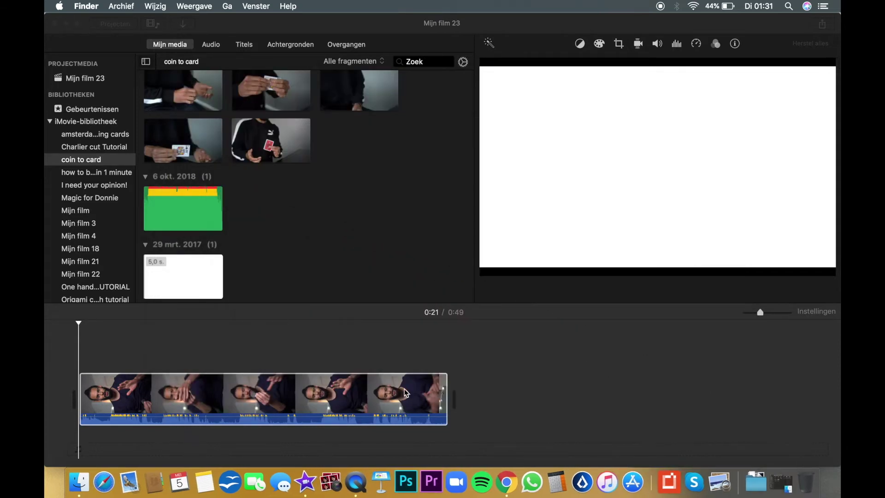
# Rotate the coin video clip 180 degrees by turning it clockwise twice
pyautogui.click(405, 389)
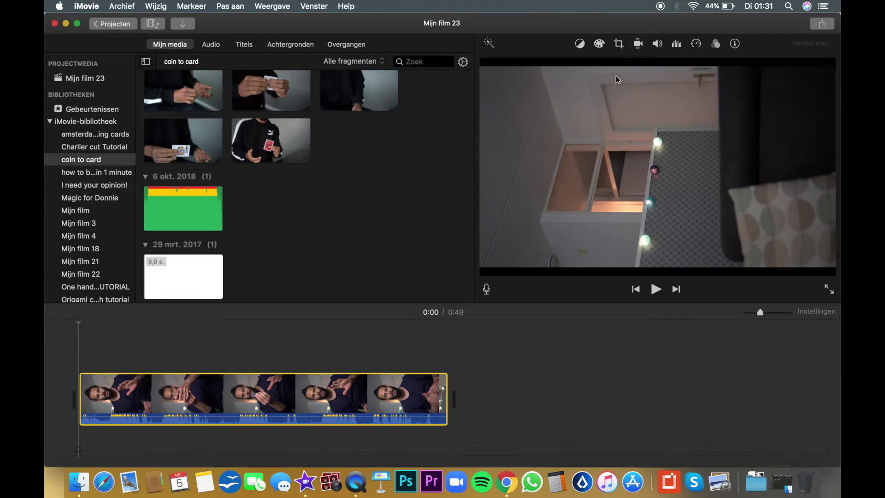
pyautogui.click(620, 47)
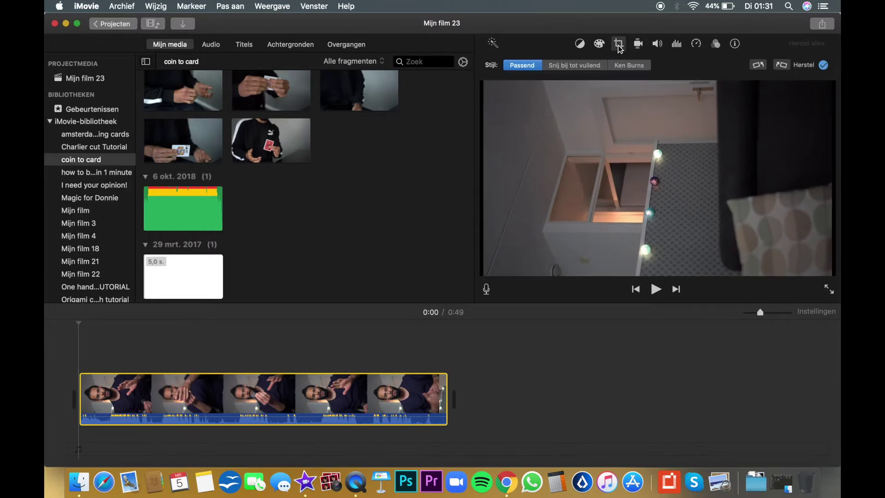
pyautogui.click(783, 65)
pyautogui.click(784, 65)
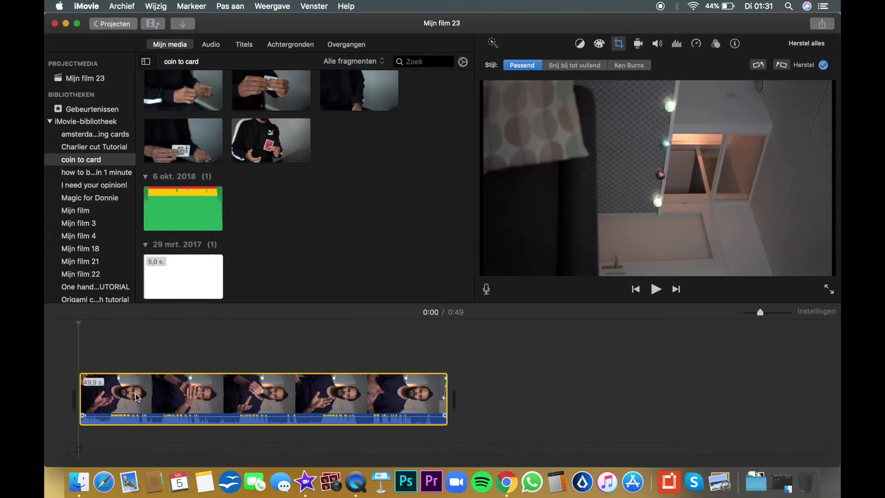
# Preview the coin video clip and trim its start and end to about 12 seconds
pyautogui.press('space')
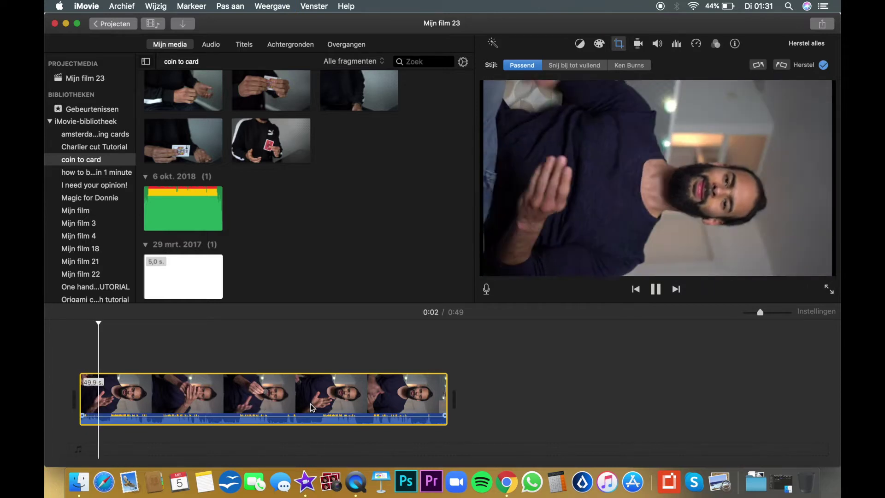
pyautogui.press('space')
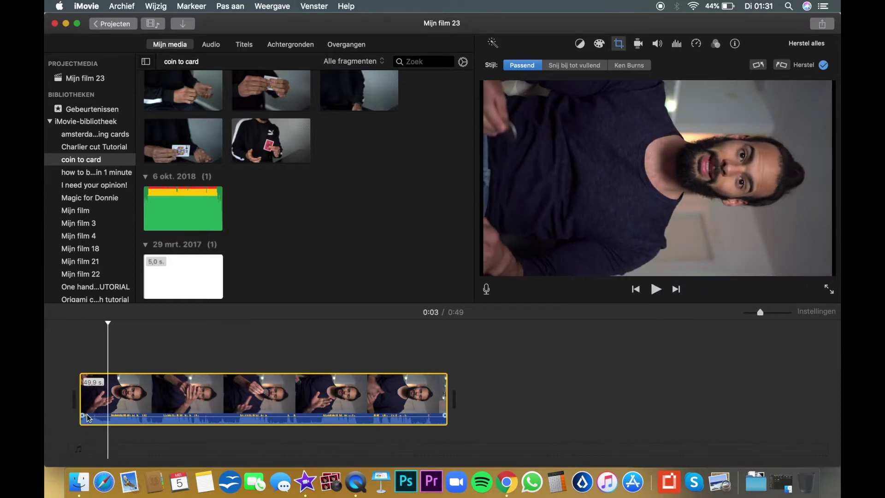
pyautogui.moveTo(82, 403); pyautogui.dragTo(323, 419)
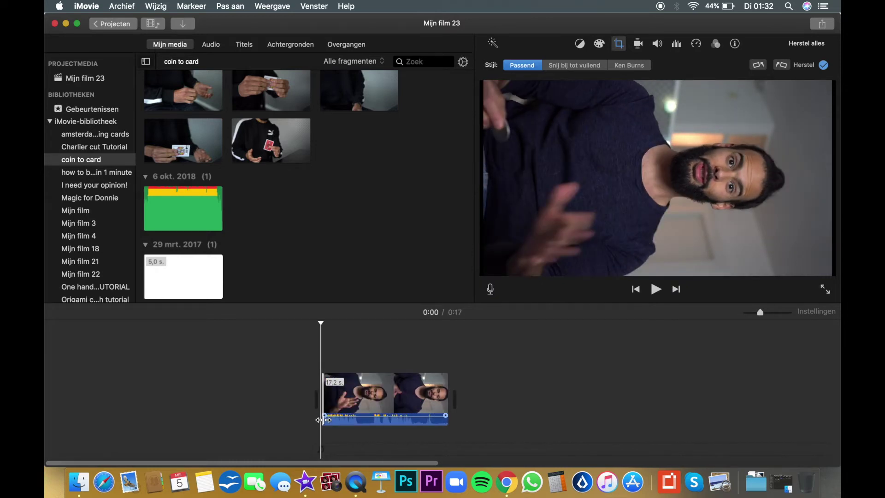
pyautogui.press('space')
pyautogui.press('space')
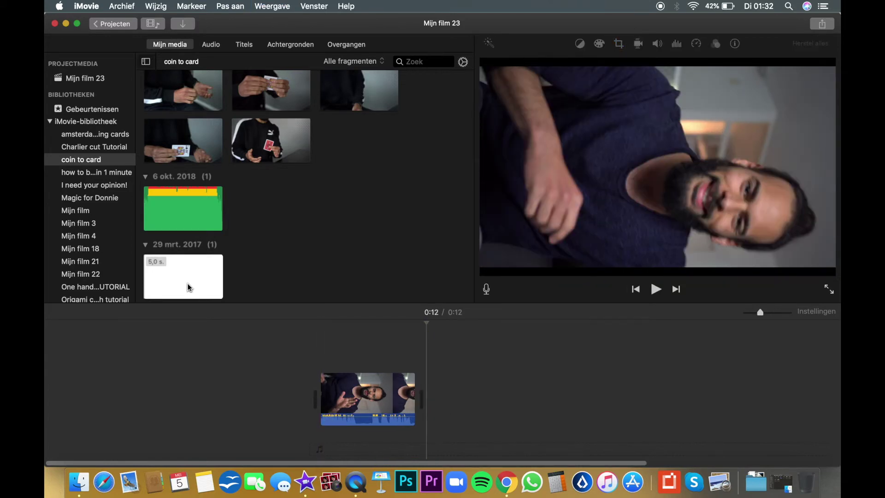
# Append the Tricks & Beats logo clip after the coin clip, add a Kruislings vervagen transition between them and play back the result
pyautogui.moveTo(188, 287); pyautogui.dragTo(438, 392)
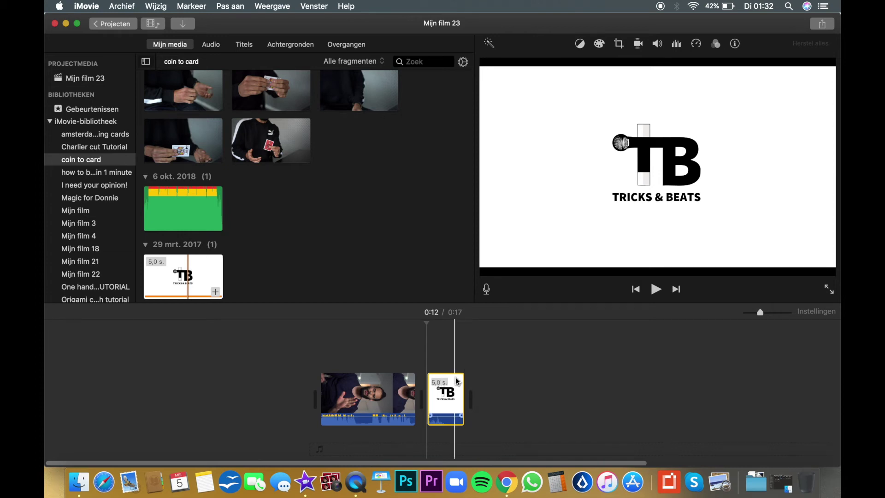
pyautogui.click(338, 47)
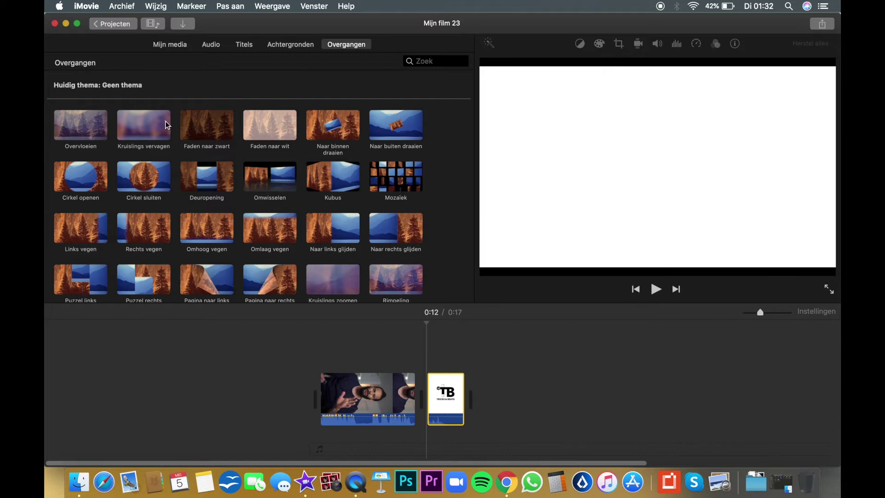
pyautogui.moveTo(159, 127); pyautogui.dragTo(417, 387)
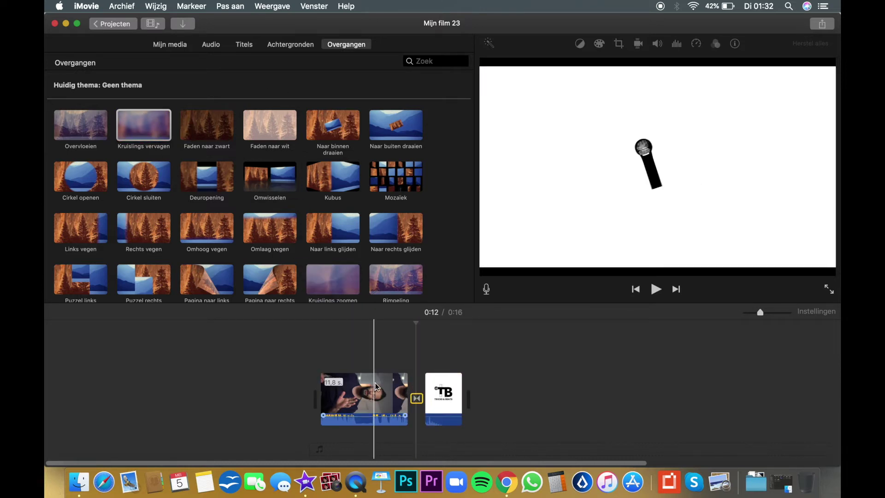
pyautogui.press('space')
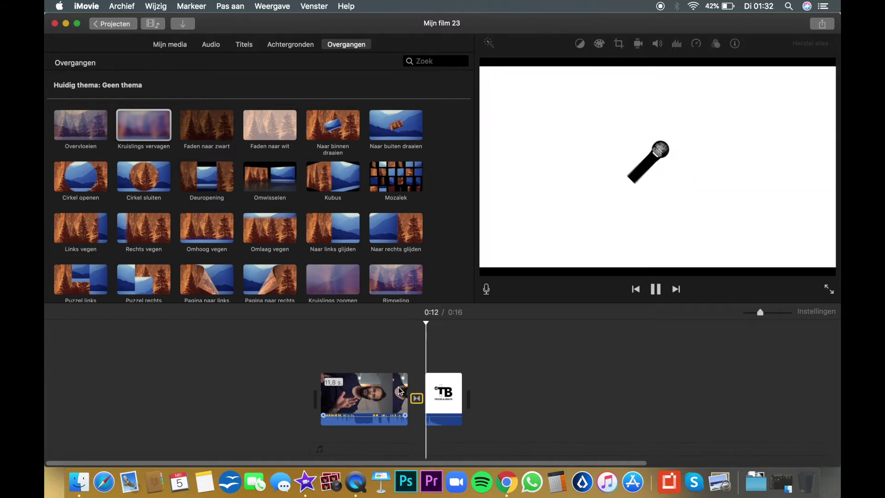
# Rotate the Tricks & Beats logo clip 90 degrees clockwise
pyautogui.click(453, 395)
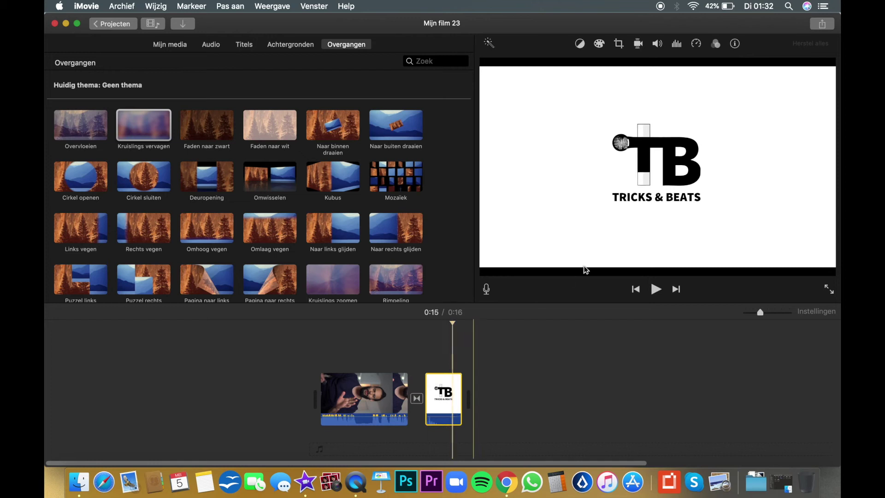
pyautogui.click(619, 44)
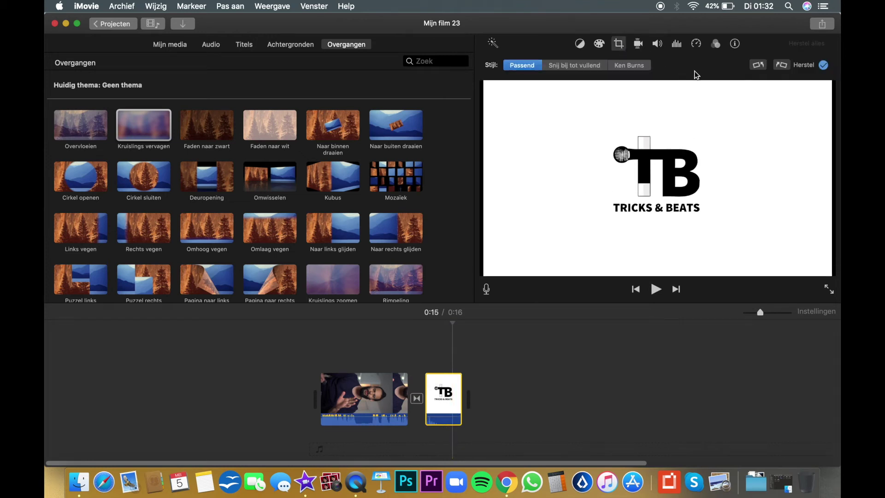
pyautogui.click(780, 68)
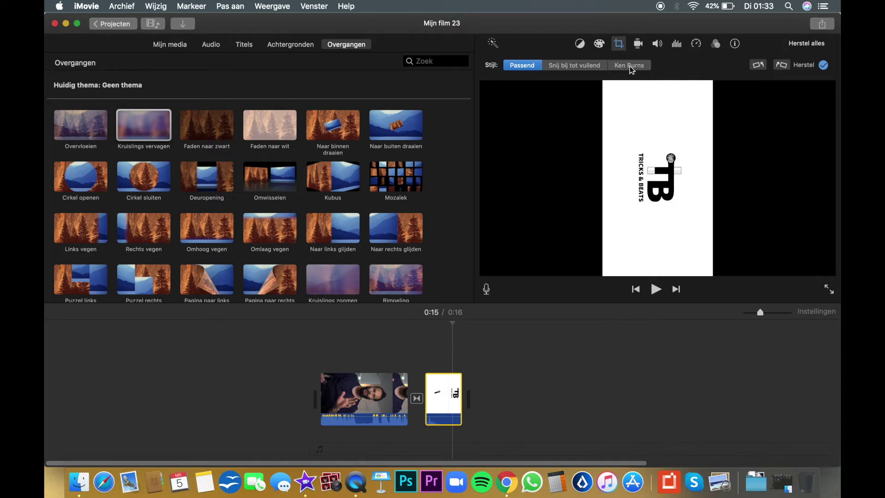
# Crop the logo clip with Snij bij tot vullend, framing the whole Tricks & Beats logo, and play back the movie
pyautogui.click(401, 372)
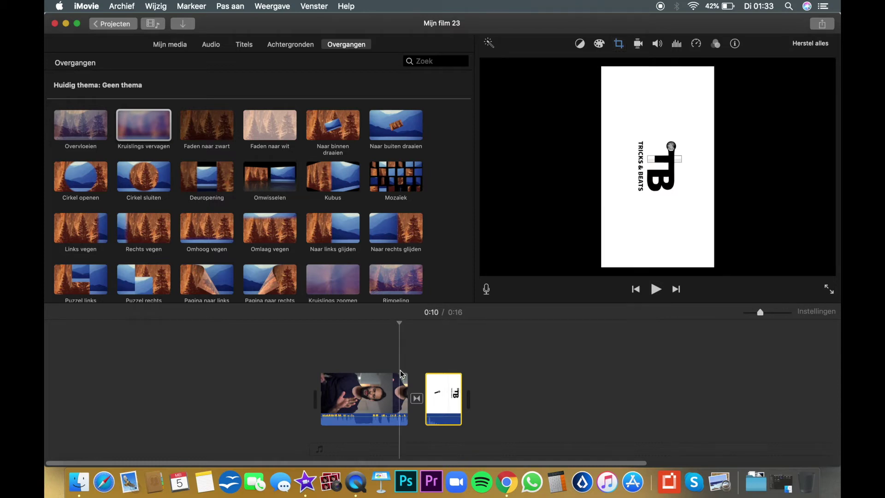
pyautogui.click(444, 375)
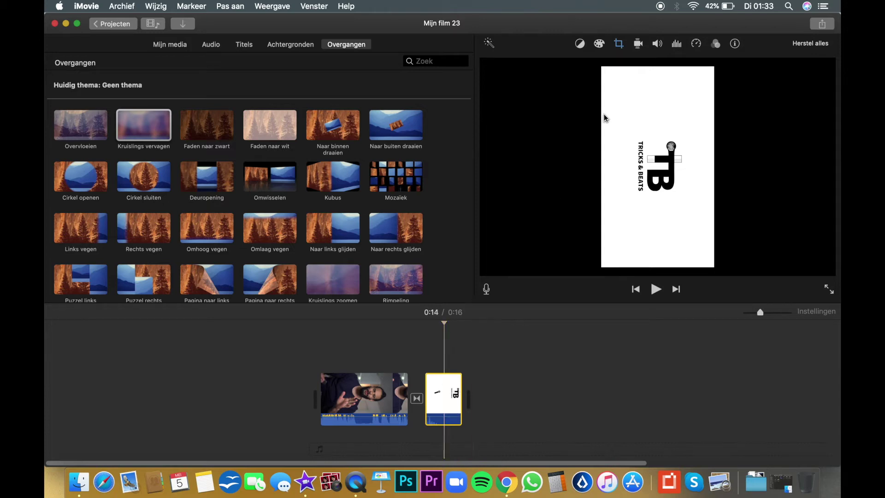
pyautogui.click(619, 44)
pyautogui.click(574, 67)
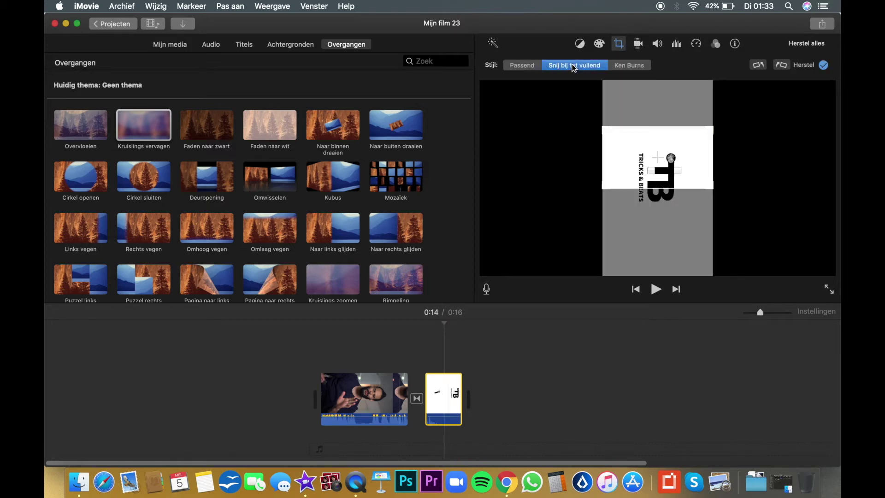
pyautogui.moveTo(671, 170); pyautogui.dragTo(671, 193)
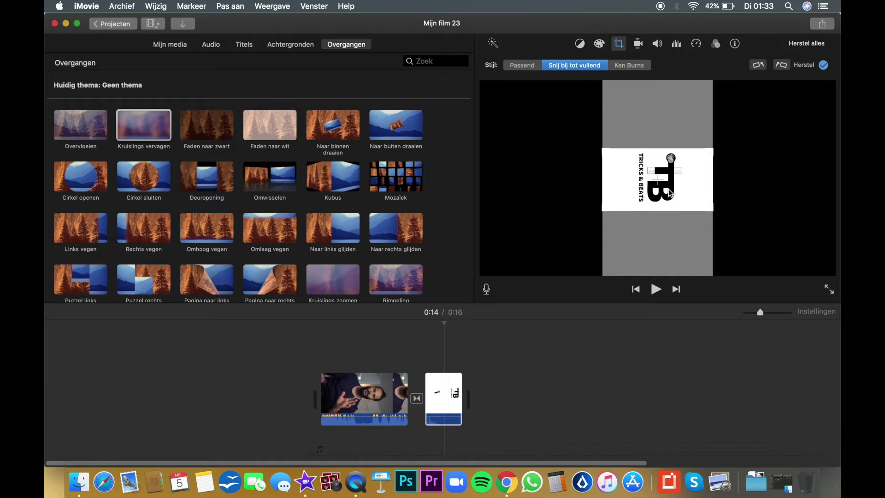
pyautogui.press('Return')
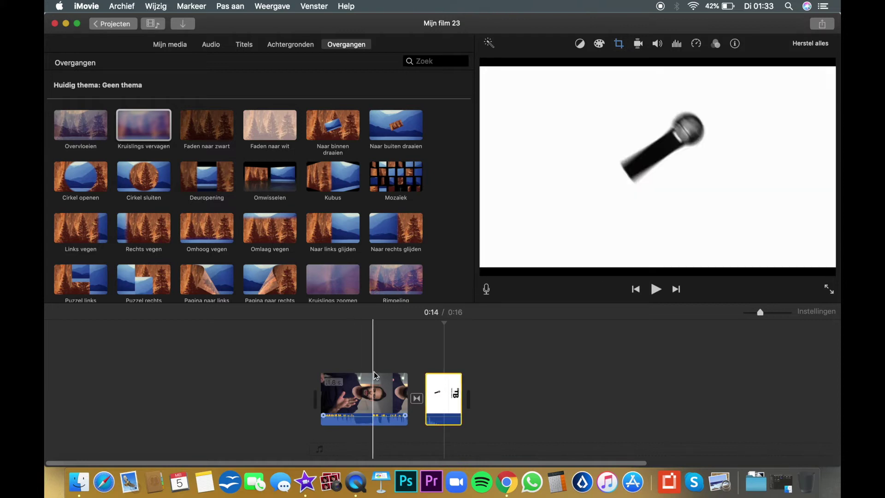
pyautogui.press('space')
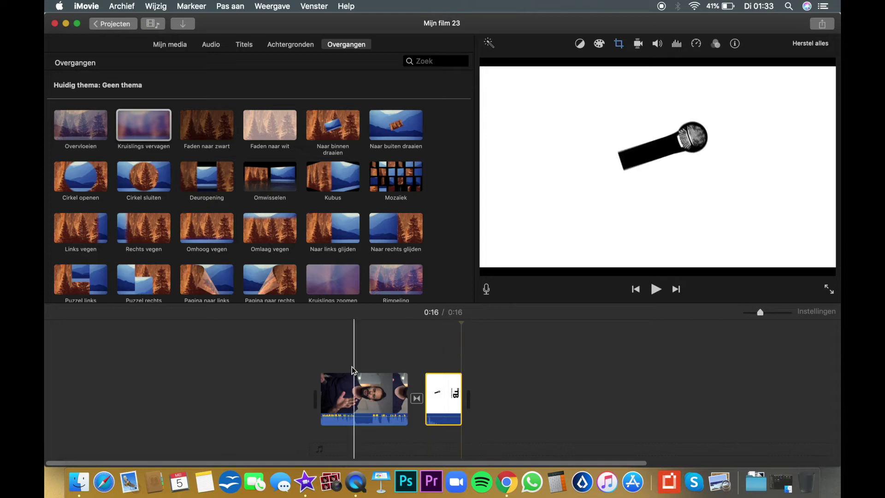
pyautogui.press('space')
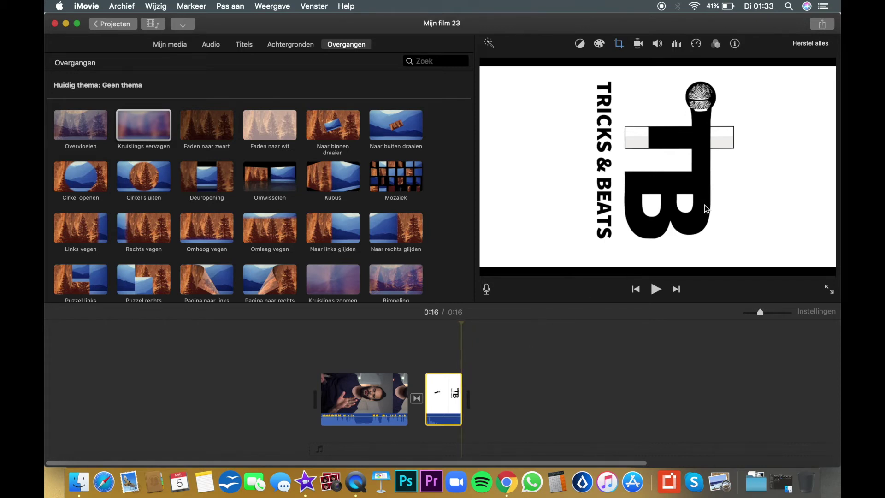
# Start exporting the movie as a file, title it "tiktok video coin magic" and clear its description
pyautogui.click(818, 25)
pyautogui.click(663, 146)
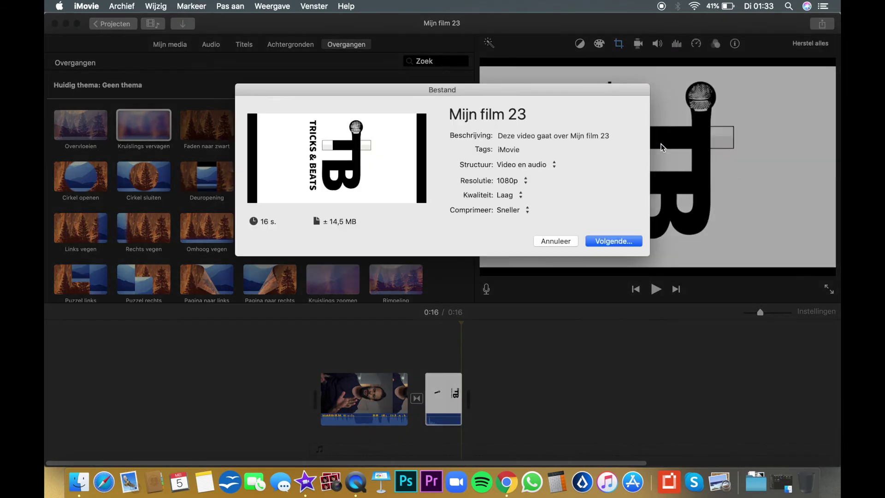
pyautogui.click(531, 109)
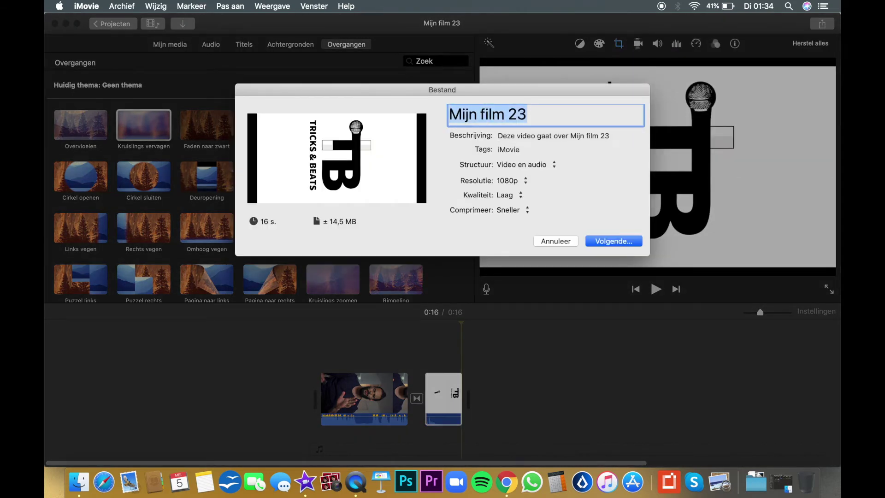
pyautogui.write('tiktok video coin magic')
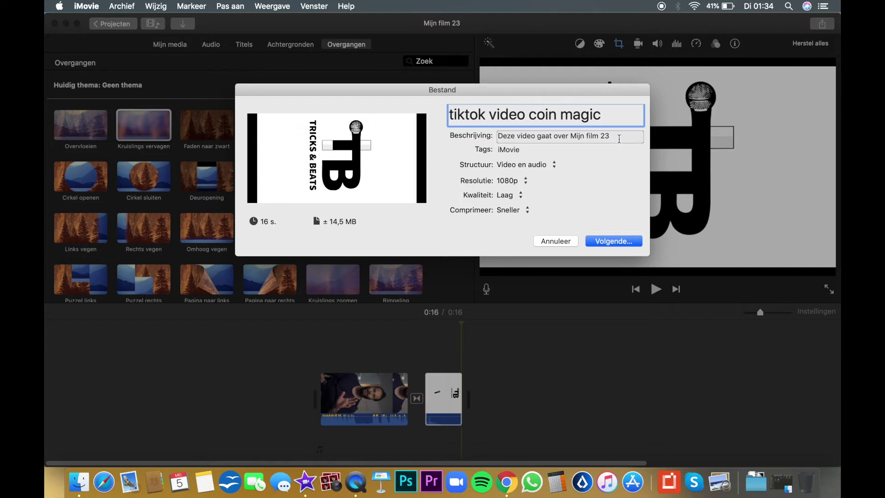
pyautogui.press('Tab')
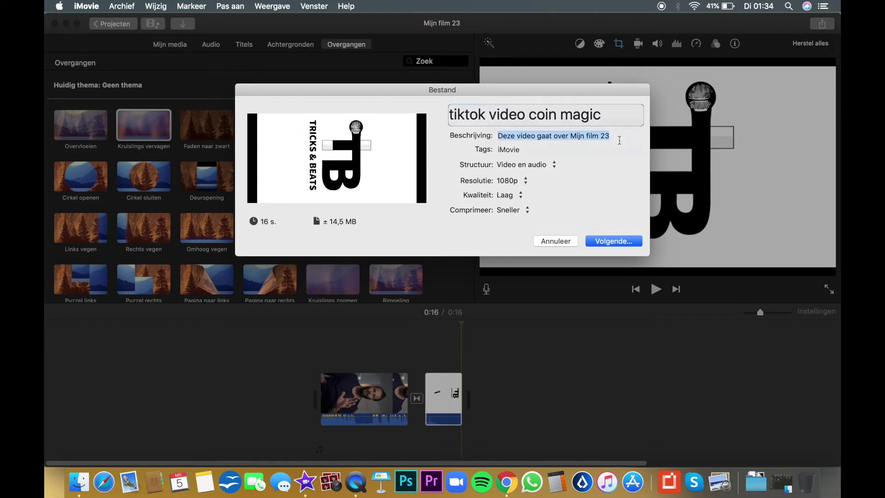
pyautogui.press('BackSpace')
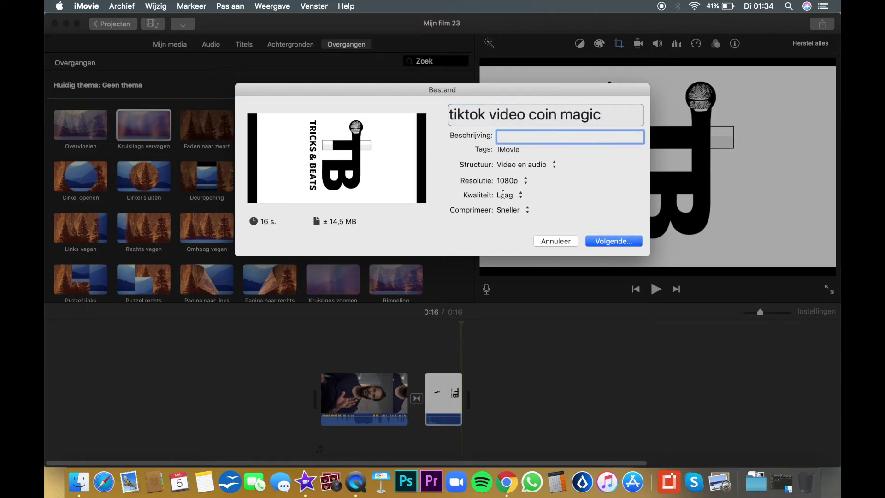
# Set the export compression to Betere kwaliteit at 1080p resolution and save the file in the video projects folder
pyautogui.click(526, 210)
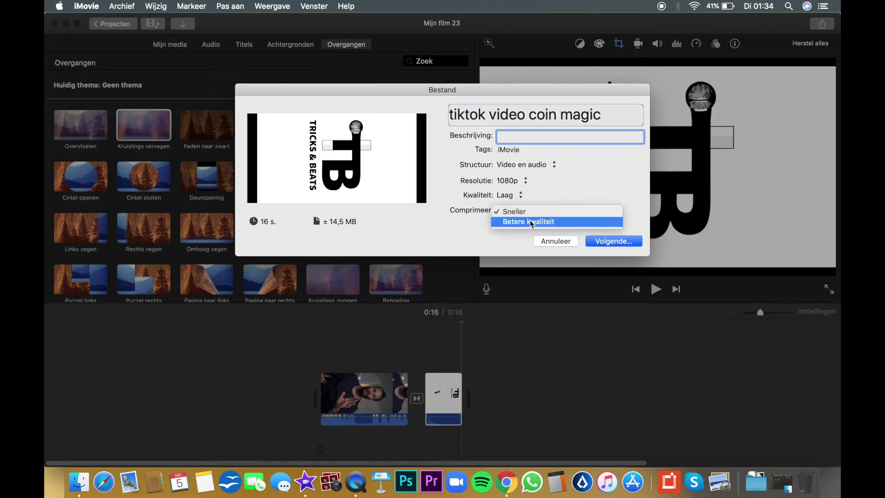
pyautogui.click(530, 222)
pyautogui.click(524, 182)
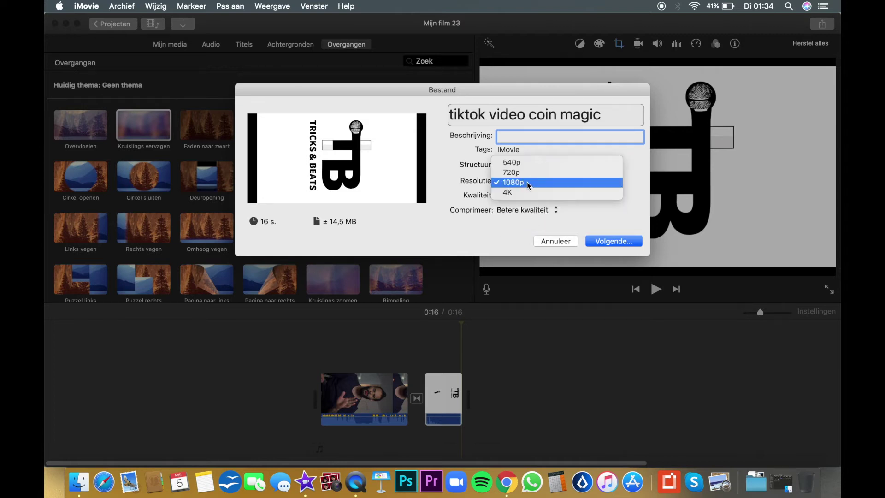
pyautogui.click(484, 231)
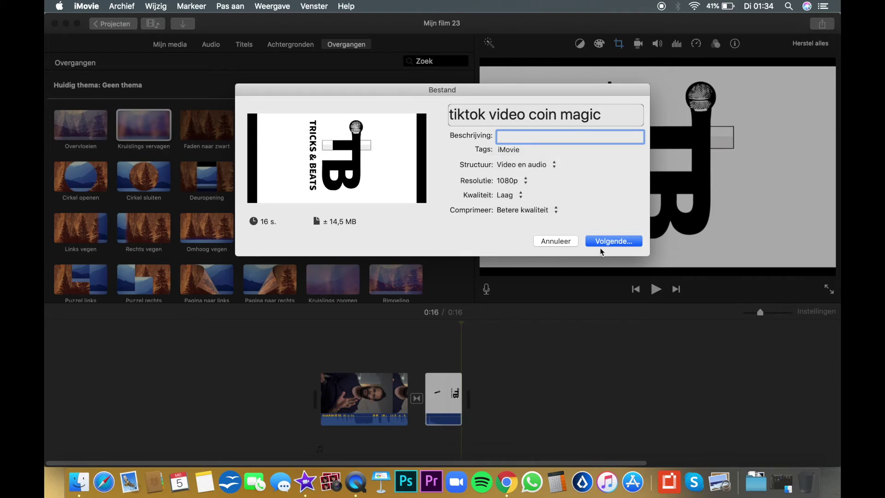
pyautogui.click(614, 241)
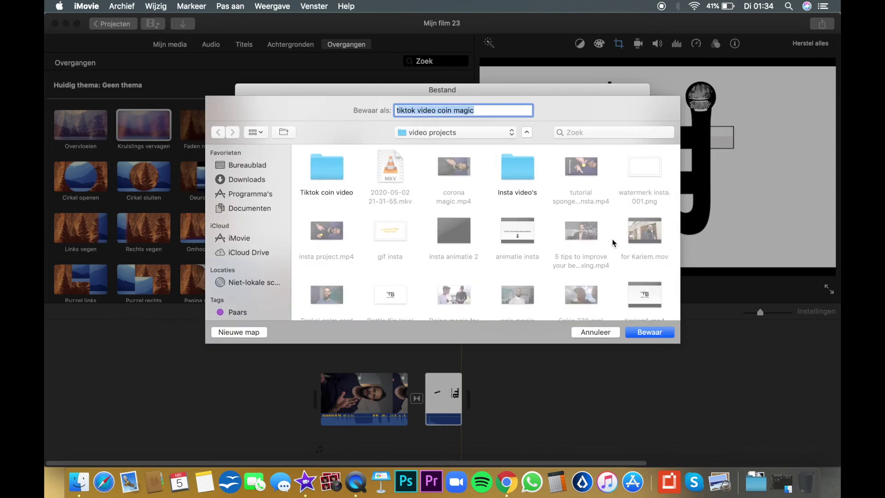
pyautogui.click(648, 332)
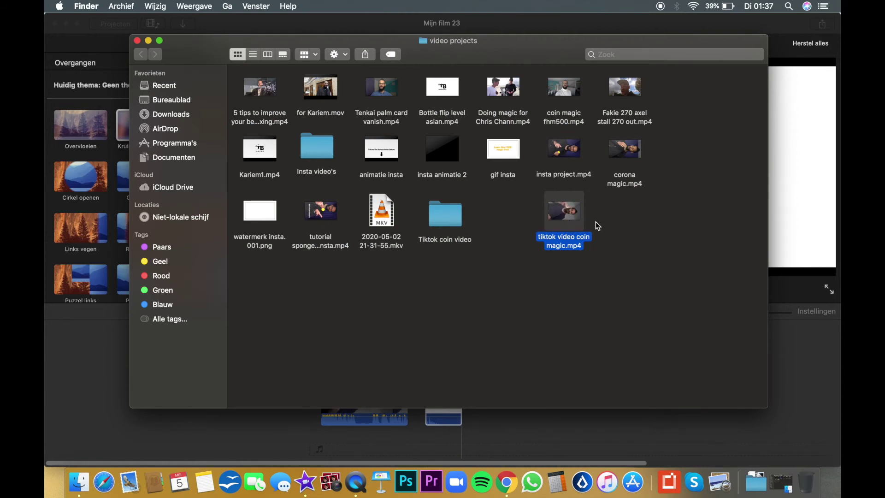
# In Finder, preview tiktok video coin magic.mp4, rotate it 90 degrees counterclockwise to upright portrait, and preview it again
pyautogui.press('space')
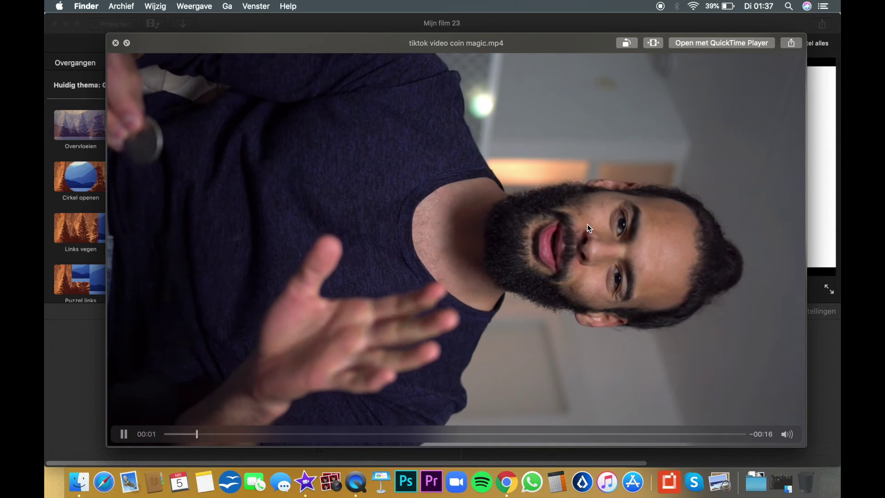
pyautogui.click(630, 44)
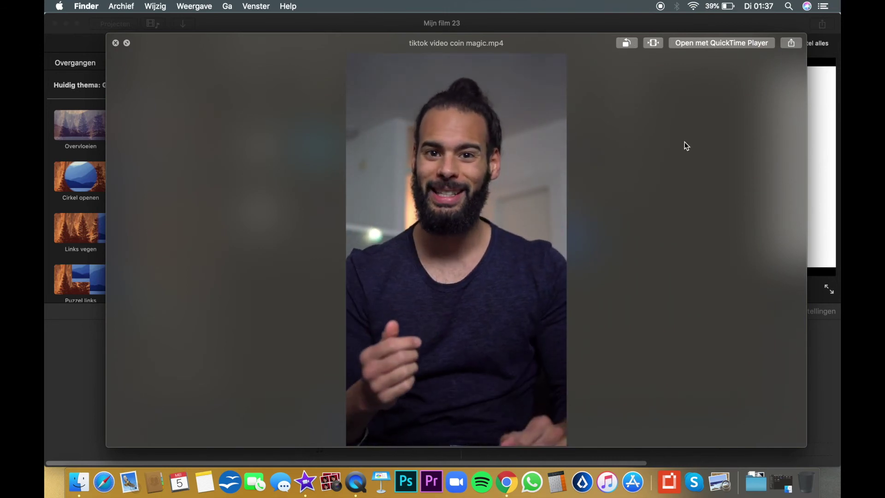
pyautogui.press('space')
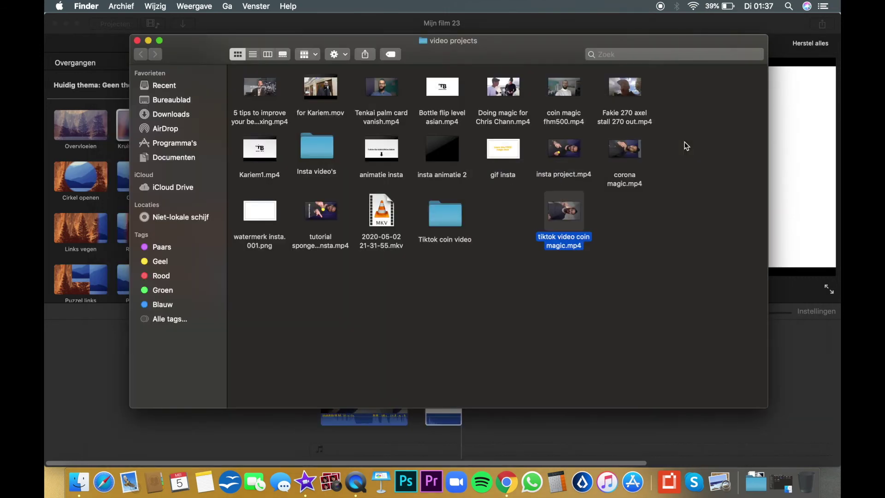
pyautogui.click(634, 228)
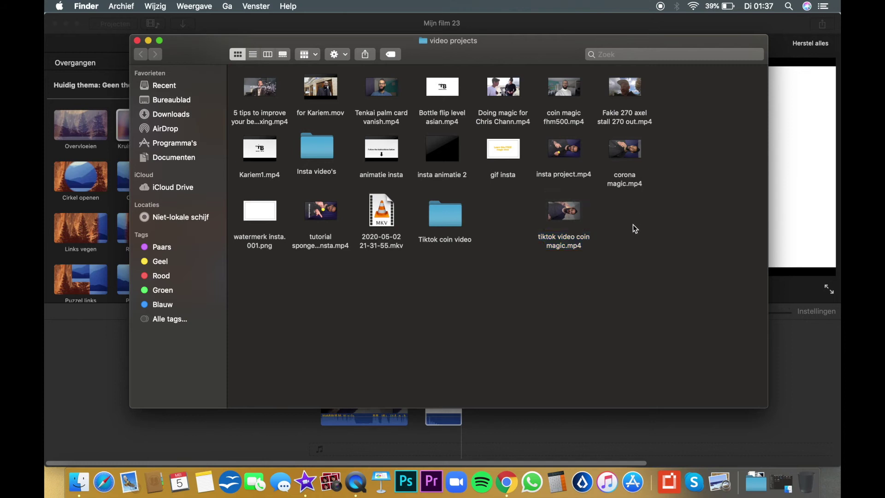
pyautogui.click(576, 220)
pyautogui.press('space')
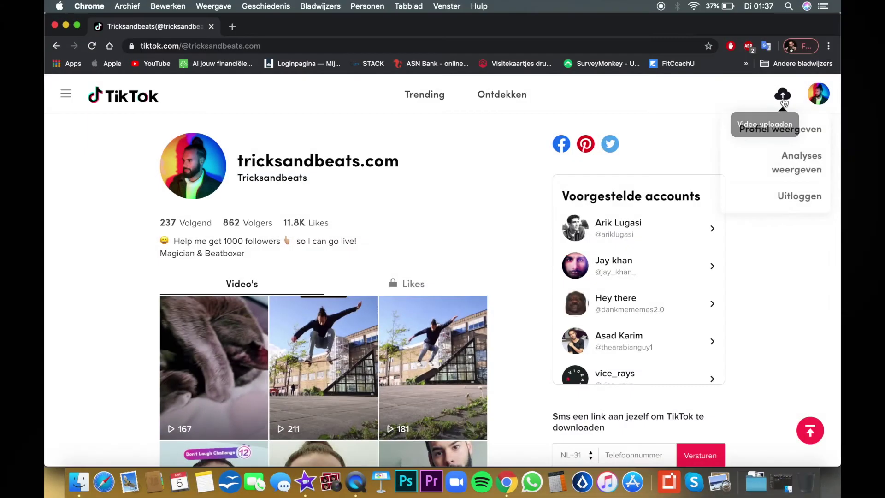
# On TikTok in Chrome, start a video upload and choose tiktok video coin magic.mp4 from the video projects folder, previewing it first
pyautogui.click(783, 95)
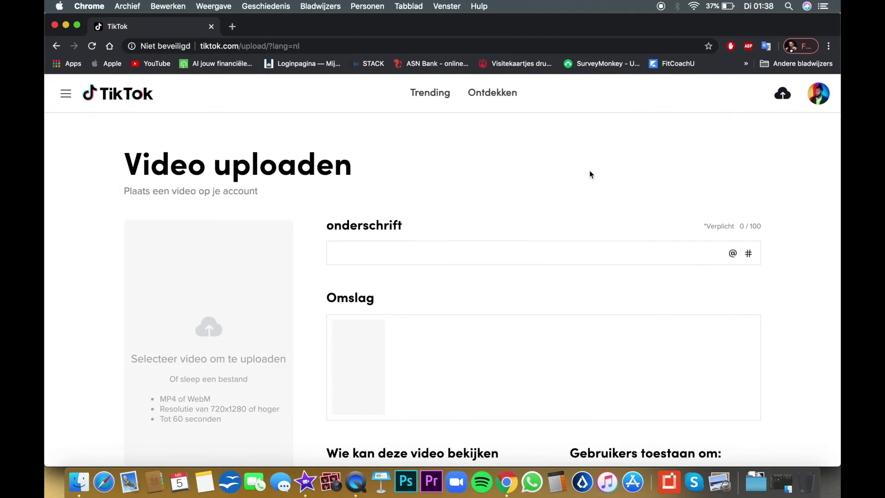
pyautogui.click(210, 342)
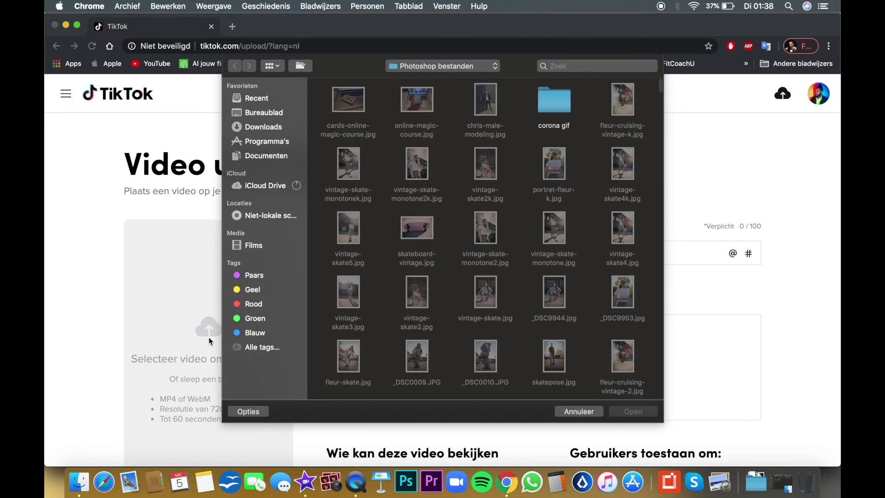
pyautogui.click(259, 156)
pyautogui.doubleClick(343, 96)
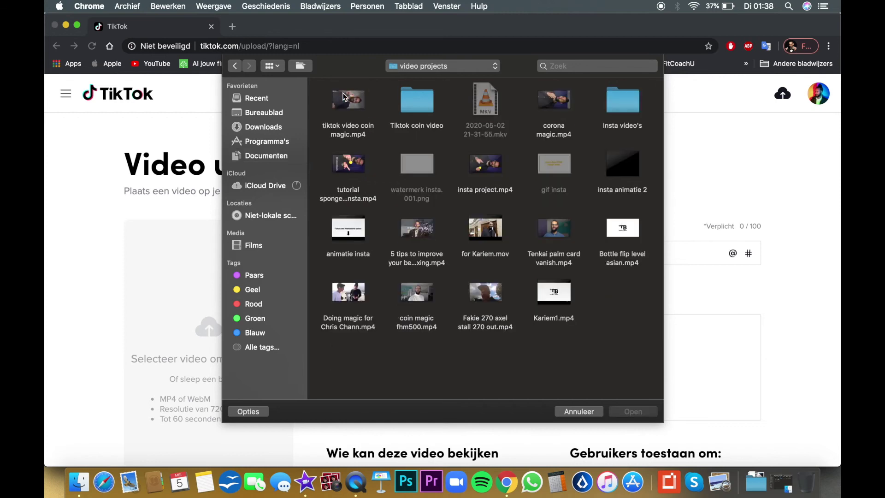
pyautogui.doubleClick(425, 104)
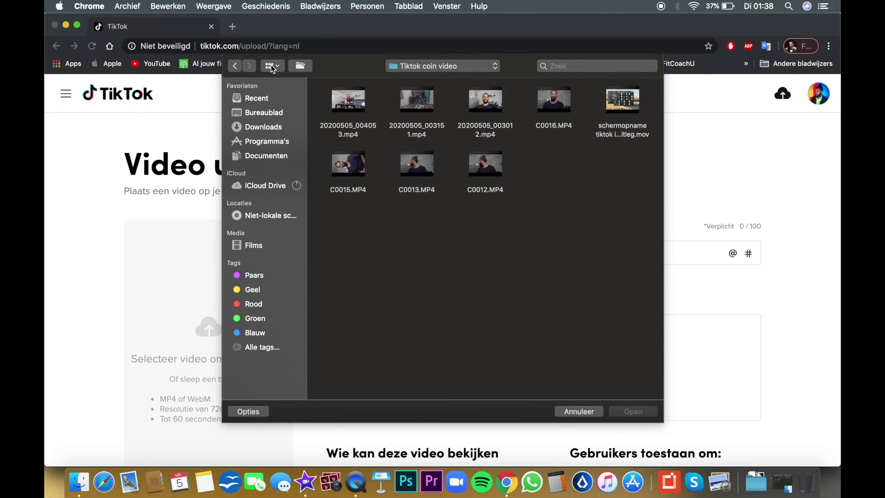
pyautogui.click(236, 67)
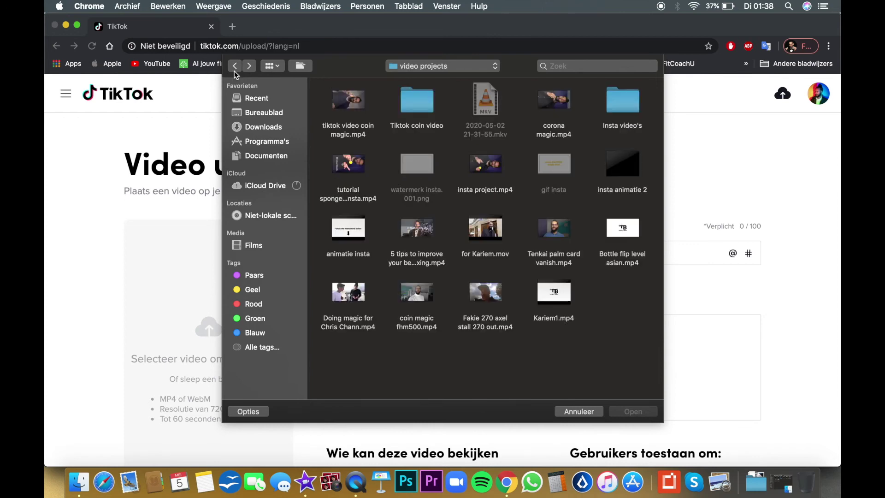
pyautogui.click(363, 97)
pyautogui.press('space')
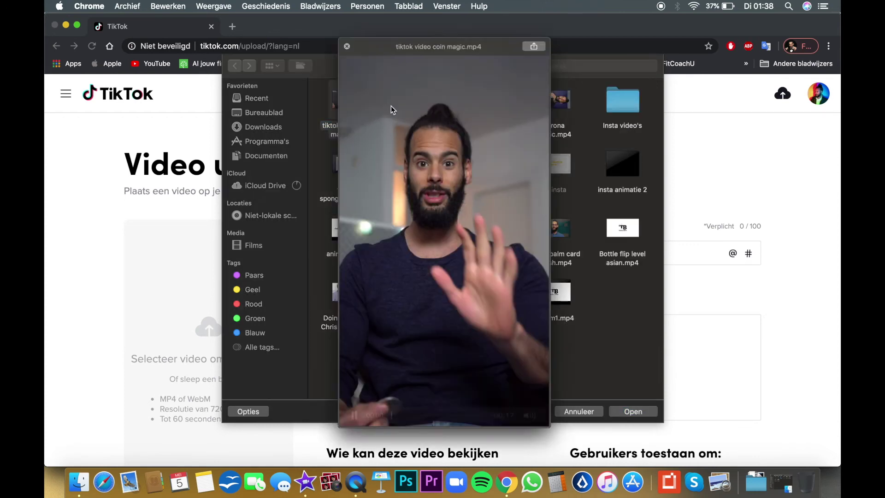
pyautogui.press('space')
pyautogui.click(634, 411)
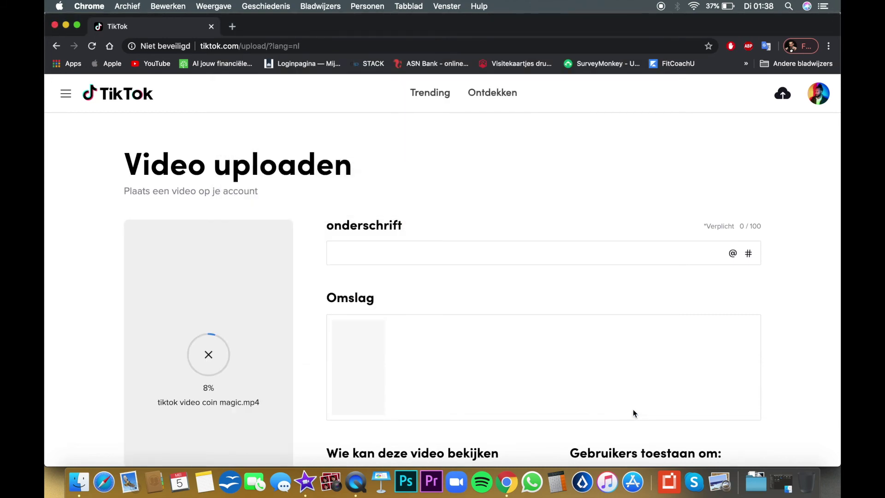
# Choose the frame showing the coin held up as the cover and enter the caption "Watch the coin disappear! REAL or FAKE?"
pyautogui.scroll(-3, 635, 408)
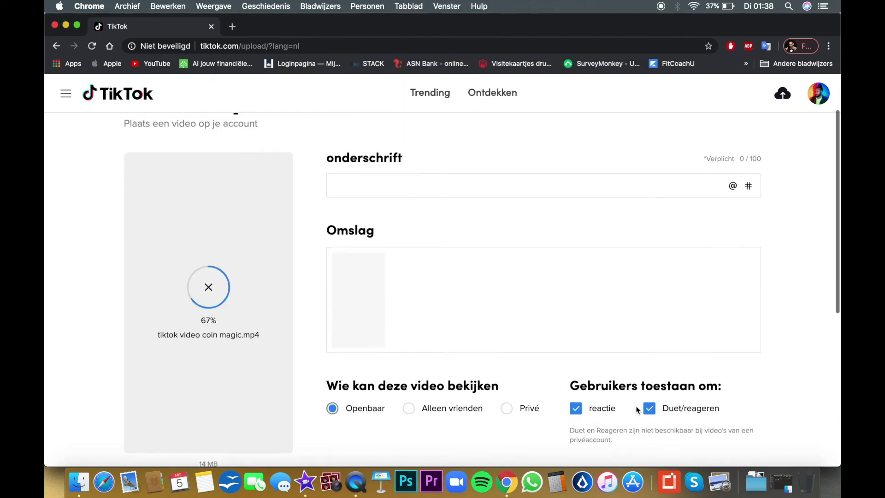
pyautogui.moveTo(363, 300); pyautogui.dragTo(422, 309)
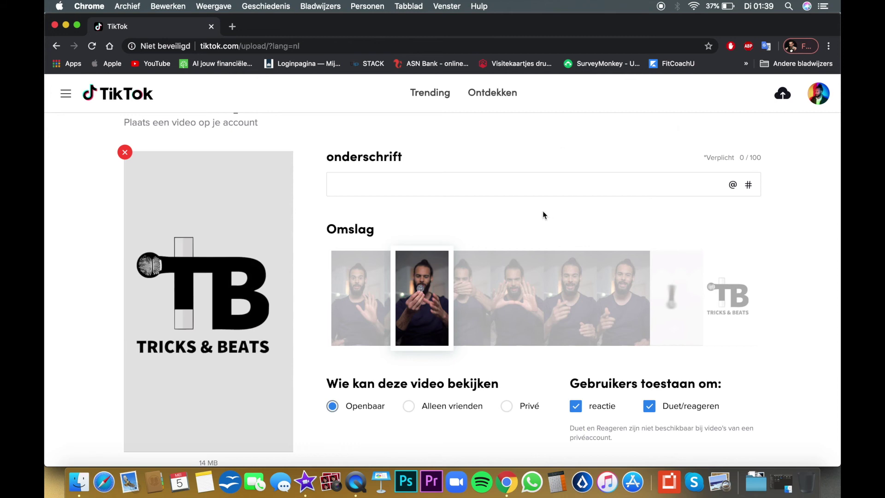
pyautogui.write('Watch the coin di')
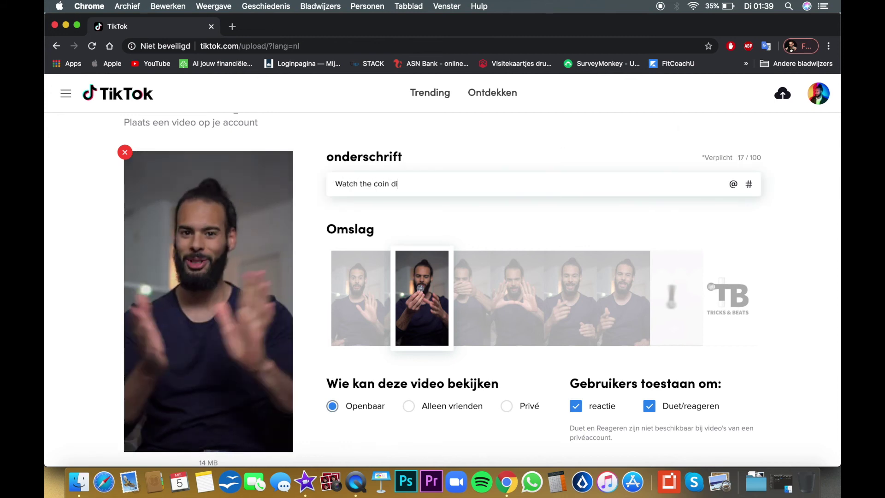
pyautogui.write('sappear')
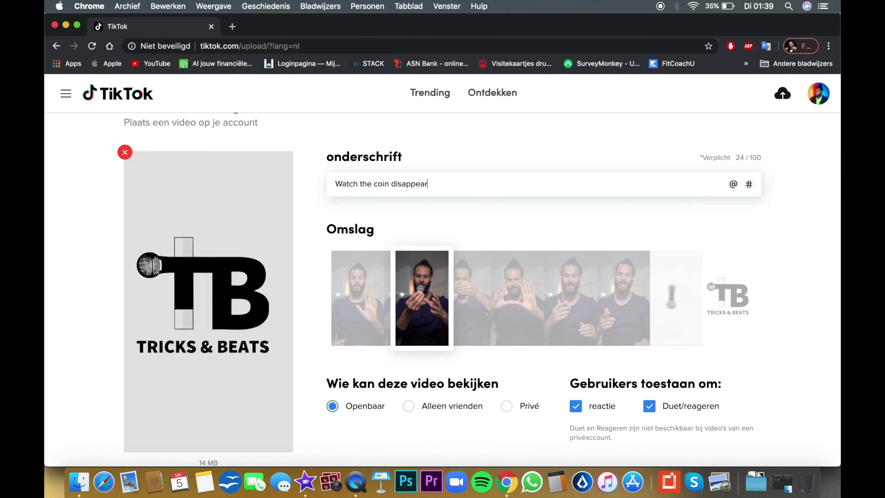
pyautogui.write('! REAL or FAKE?')
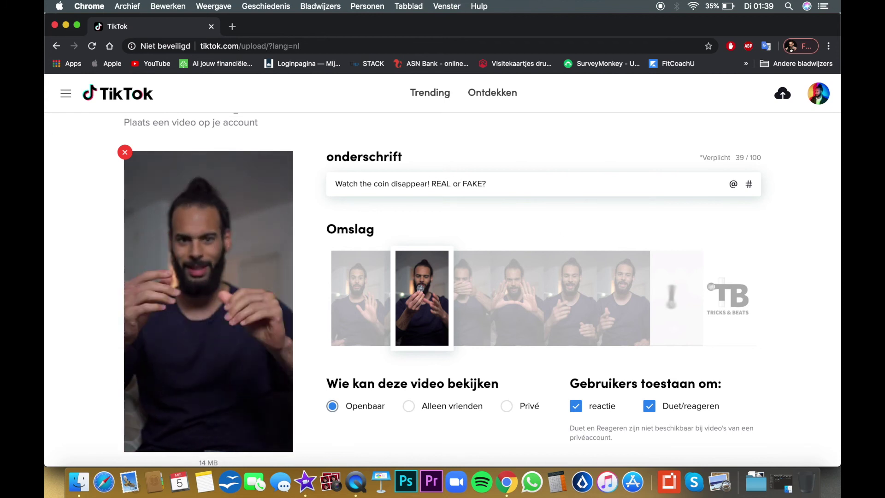
# Add the hashtags #lockdownlife #foryou #happyathome #coinmagic #magic #fyp to the caption and post the video
pyautogui.write(' #lockdownlife')
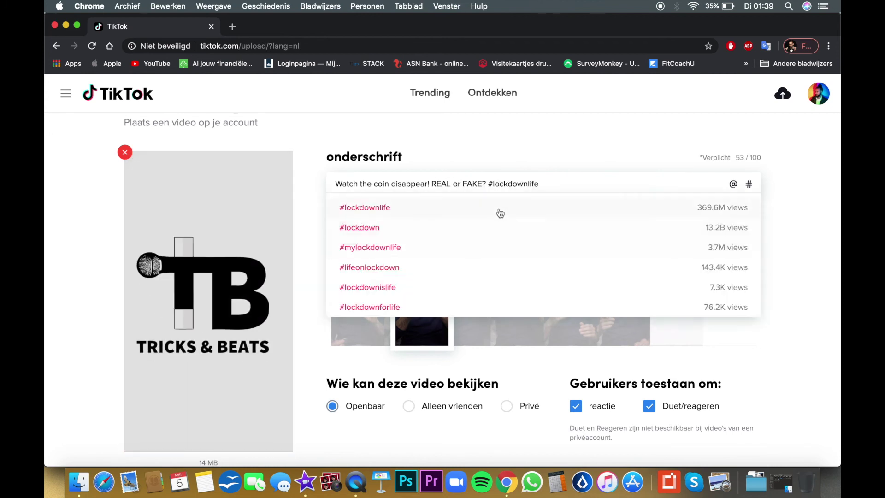
pyautogui.click(496, 208)
pyautogui.write('#foryou ')
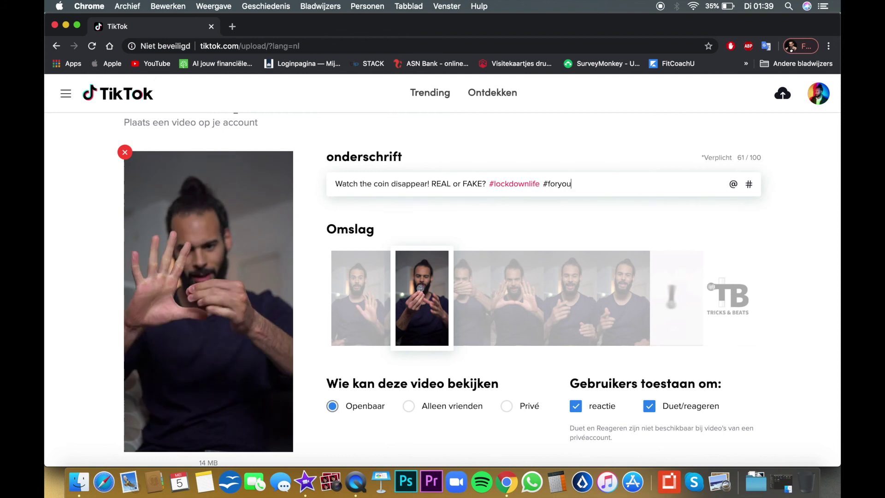
pyautogui.write(' #happy')
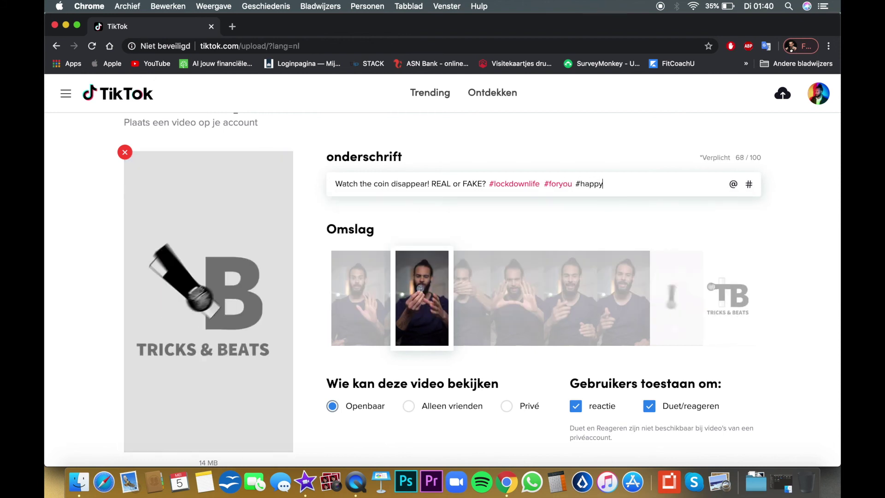
pyautogui.click(571, 308)
pyautogui.write('#coinmagic #magic')
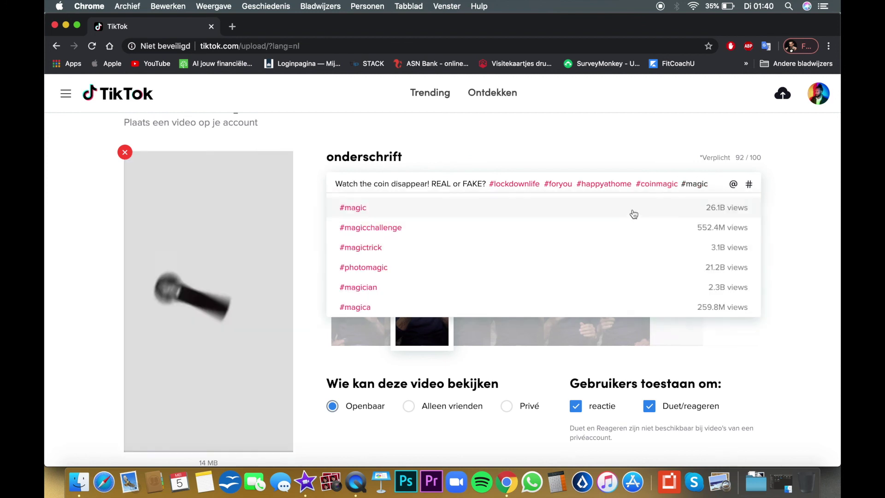
pyautogui.click(633, 212)
pyautogui.write('#')
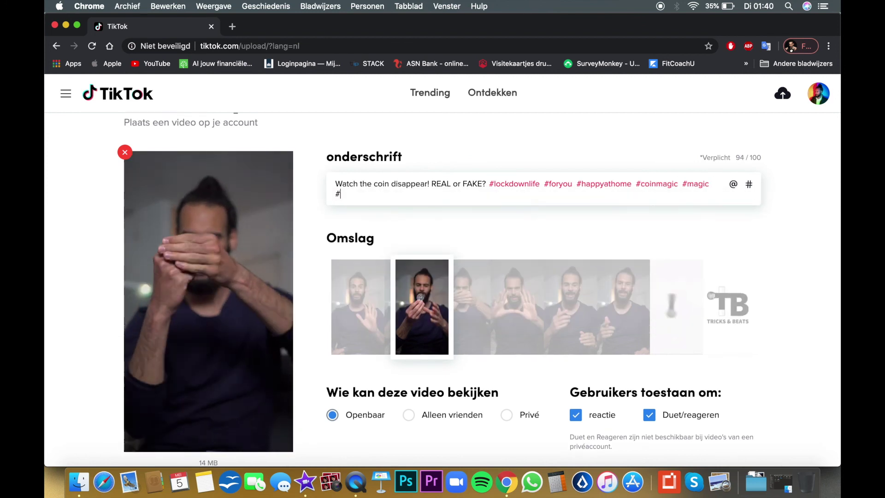
pyautogui.write('fyp')
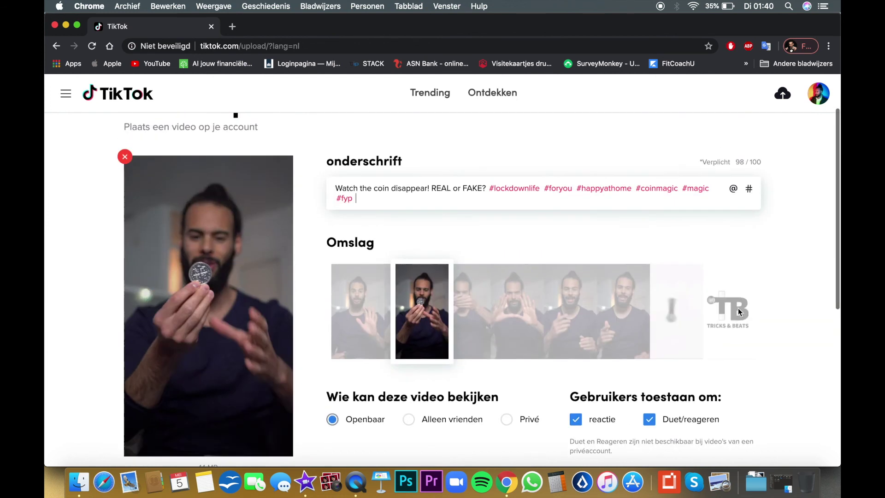
pyautogui.scroll(-3, 737, 308)
pyautogui.click(713, 415)
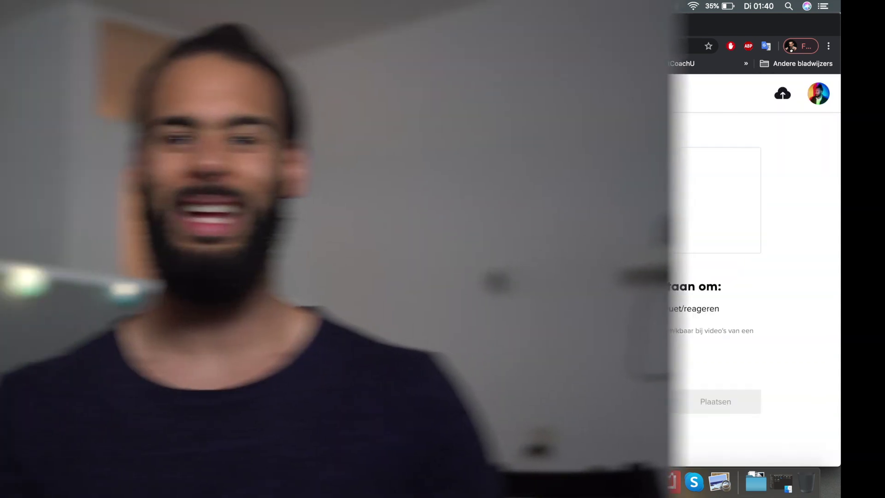